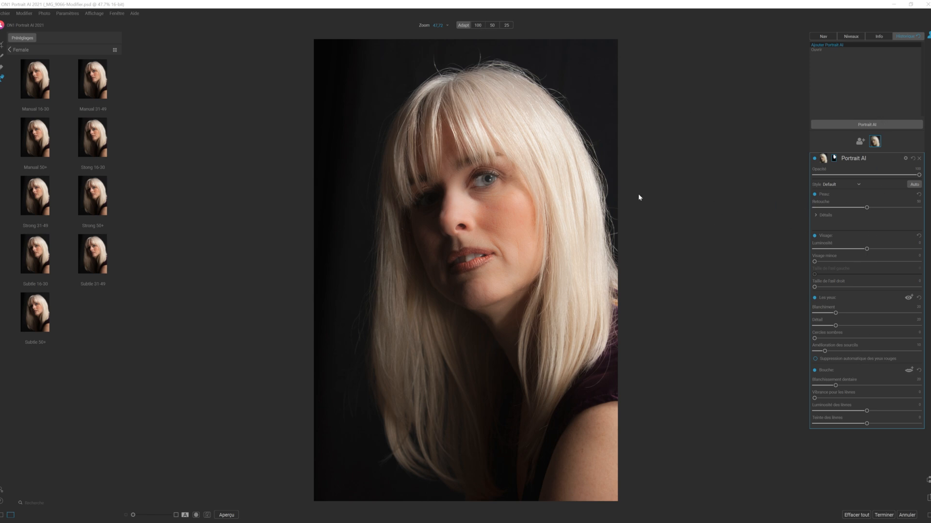
- Compare the retouched portrait with the original at 100% magnification around the face, then return to the fitted view
{"action": "left_click", "coordinate": [478, 27]}
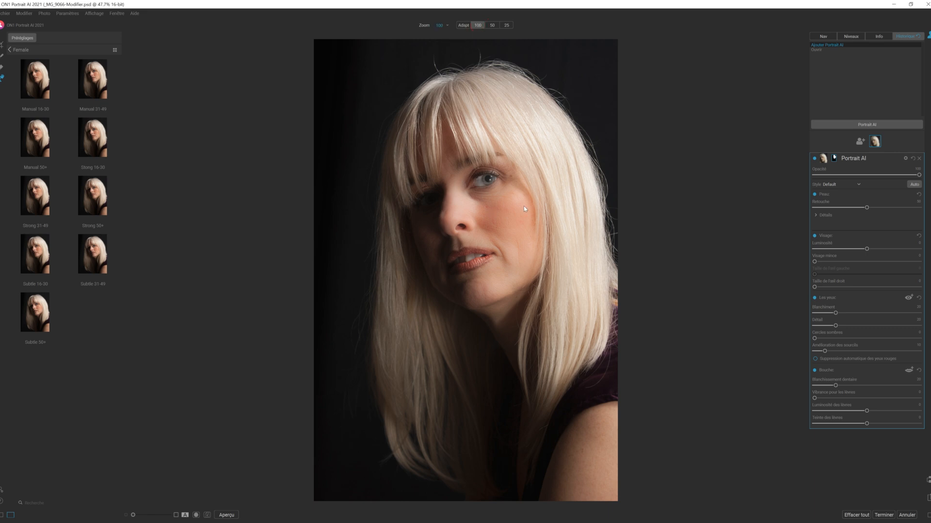
{"action": "left_click", "coordinate": [498, 252]}
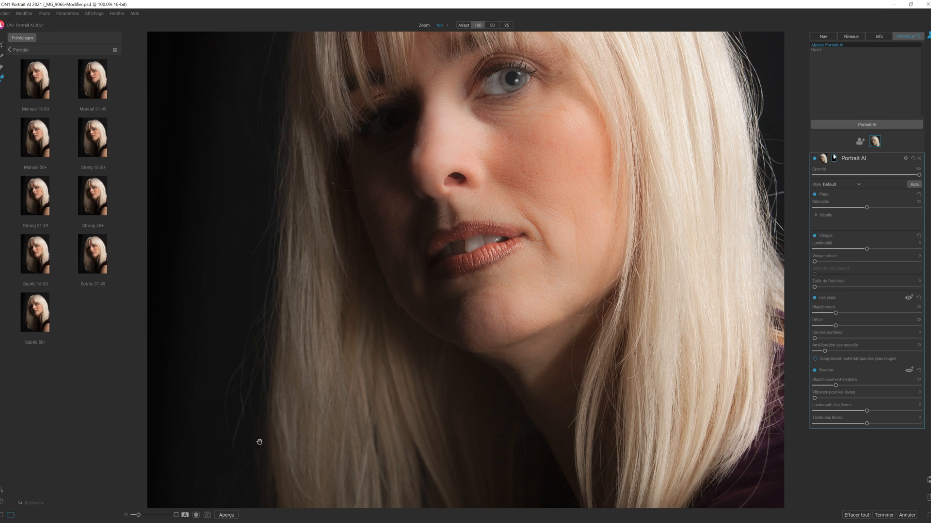
{"action": "left_click", "coordinate": [227, 516]}
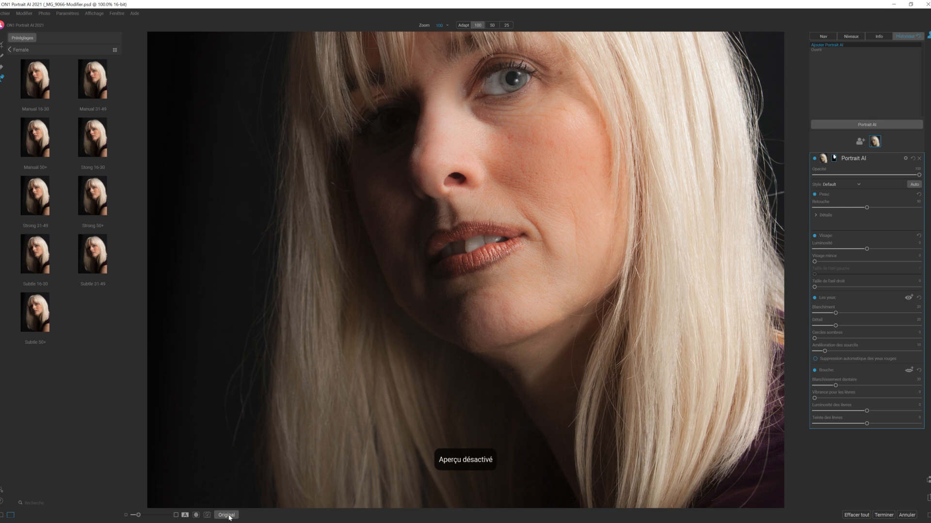
{"action": "left_click", "coordinate": [230, 516]}
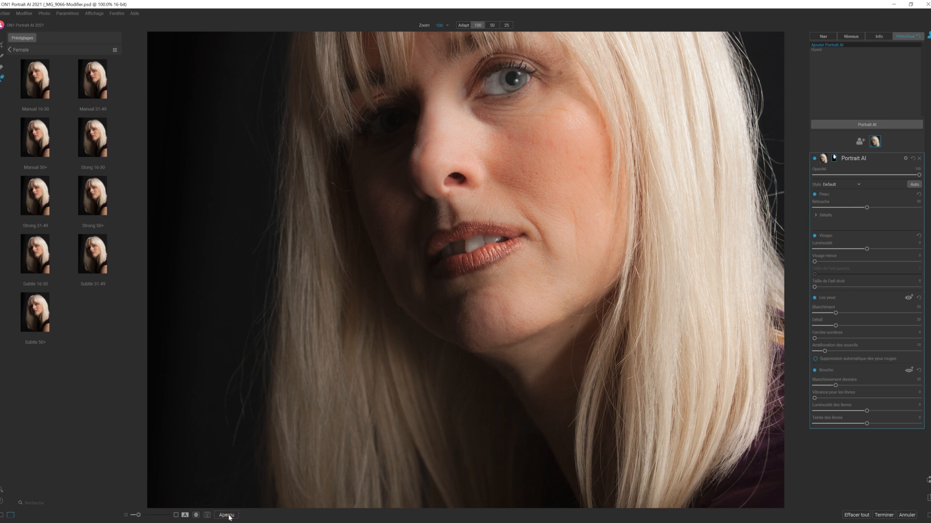
{"action": "left_click", "coordinate": [230, 517]}
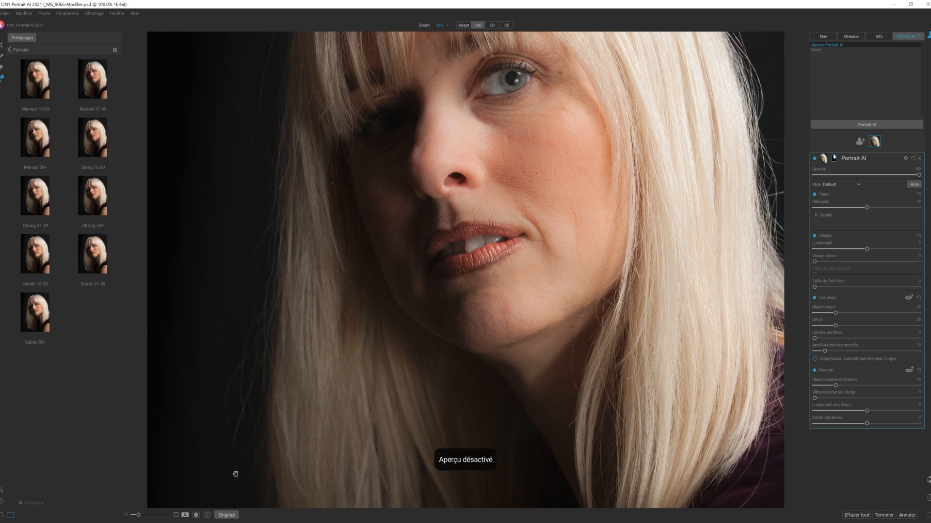
{"action": "left_click", "coordinate": [230, 516]}
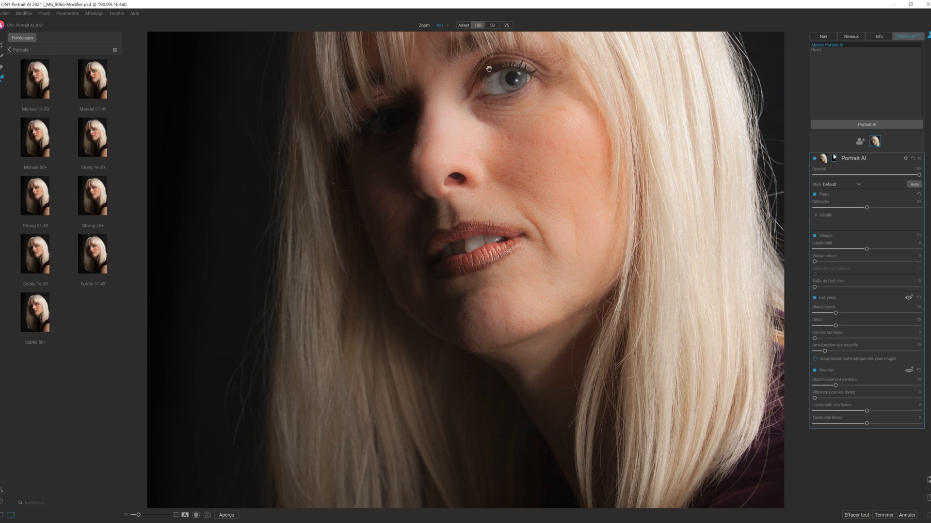
{"action": "left_click", "coordinate": [465, 26]}
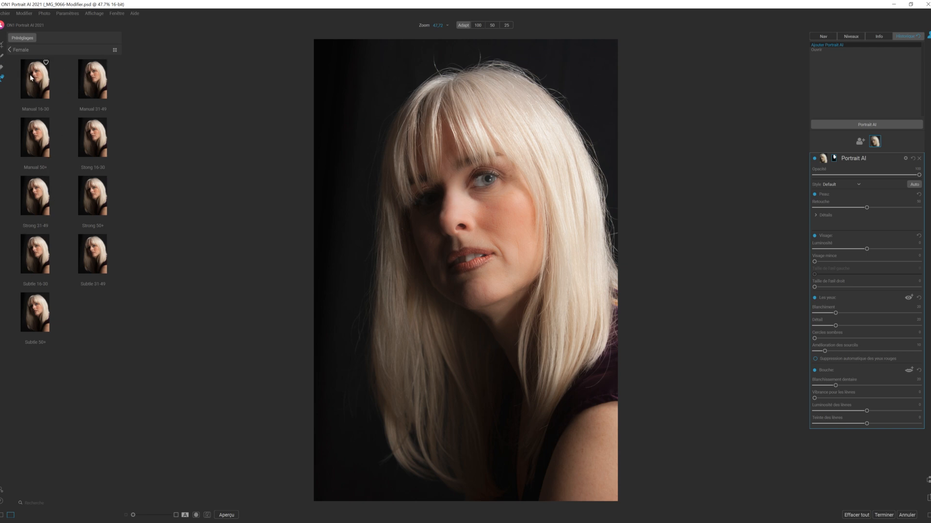
- Go back to the preset categories and reopen the Female presets
{"action": "left_click", "coordinate": [10, 50]}
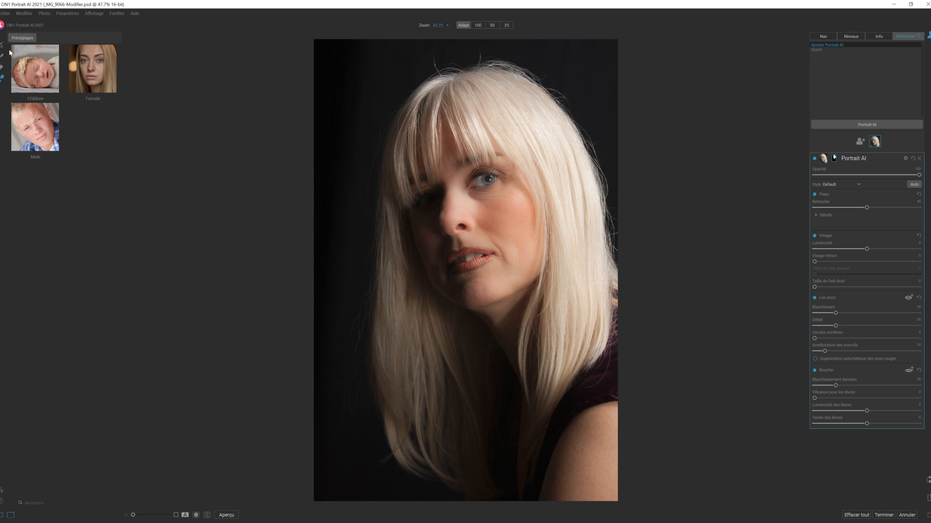
{"action": "left_click", "coordinate": [97, 70]}
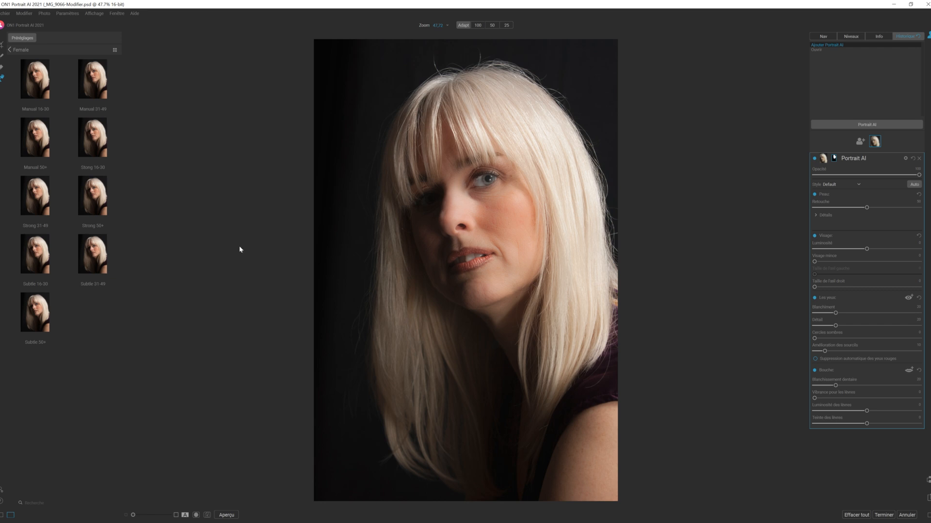
- With the mask overlay displayed, paint the shadowed side of the woman's face into the Portrait AI mask, then hide the overlay
{"action": "left_click", "coordinate": [197, 515]}
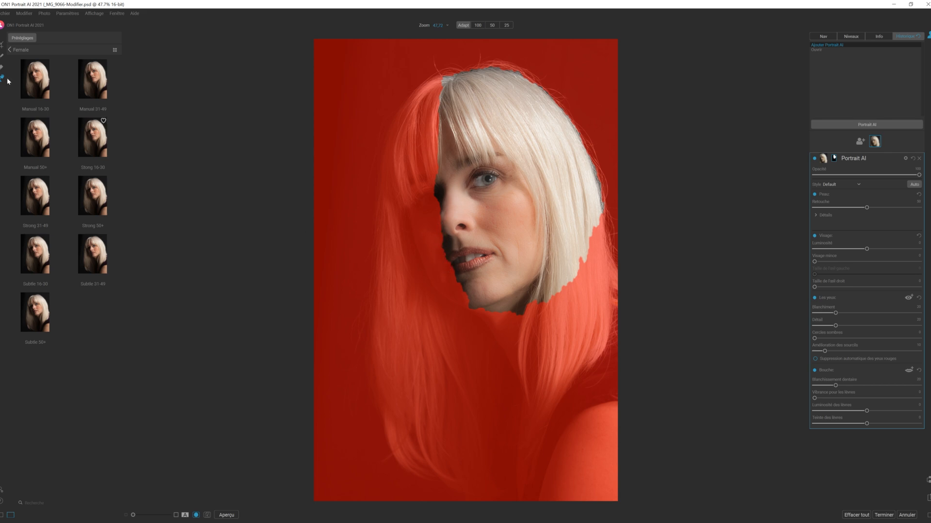
{"action": "left_click", "coordinate": [2, 56]}
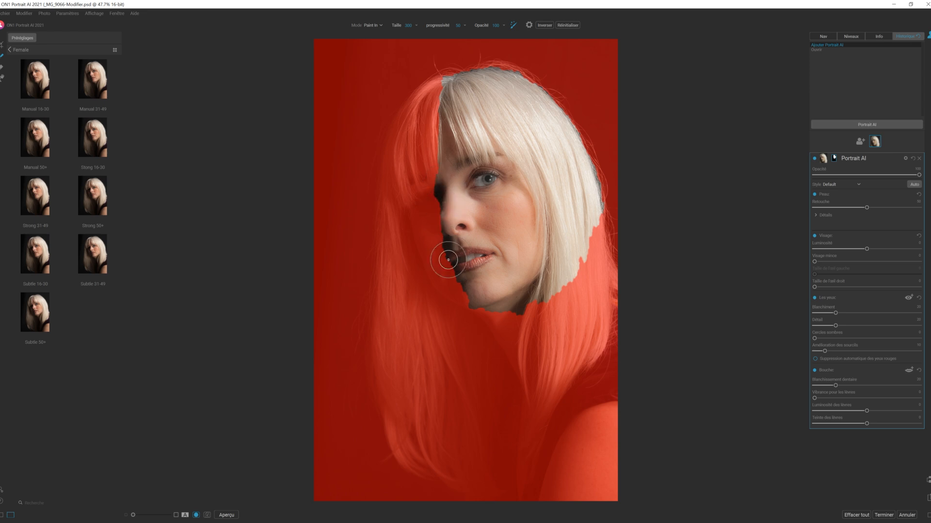
{"action": "mouse_move", "coordinate": [440, 216]}
{"action": "left_mouse_down"}
{"action": "mouse_move", "coordinate": [440, 186]}
{"action": "mouse_move", "coordinate": [431, 208]}
{"action": "mouse_move", "coordinate": [430, 191]}
{"action": "mouse_move", "coordinate": [422, 194]}
{"action": "mouse_move", "coordinate": [438, 254]}
{"action": "mouse_move", "coordinate": [427, 230]}
{"action": "mouse_move", "coordinate": [456, 285]}
{"action": "mouse_move", "coordinate": [482, 288]}
{"action": "mouse_move", "coordinate": [461, 297]}
{"action": "mouse_move", "coordinate": [446, 285]}
{"action": "mouse_move", "coordinate": [440, 245]}
{"action": "mouse_move", "coordinate": [471, 300]}
{"action": "mouse_move", "coordinate": [438, 186]}
{"action": "mouse_move", "coordinate": [440, 227]}
{"action": "mouse_move", "coordinate": [440, 184]}
{"action": "mouse_move", "coordinate": [414, 186]}
{"action": "mouse_move", "coordinate": [434, 178]}
{"action": "mouse_move", "coordinate": [415, 200]}
{"action": "mouse_move", "coordinate": [441, 186]}
{"action": "mouse_move", "coordinate": [440, 246]}
{"action": "mouse_move", "coordinate": [425, 224]}
{"action": "mouse_move", "coordinate": [422, 234]}
{"action": "mouse_move", "coordinate": [434, 276]}
{"action": "mouse_move", "coordinate": [416, 212]}
{"action": "mouse_move", "coordinate": [432, 272]}
{"action": "mouse_move", "coordinate": [413, 212]}
{"action": "mouse_move", "coordinate": [413, 233]}
{"action": "left_mouse_up"}
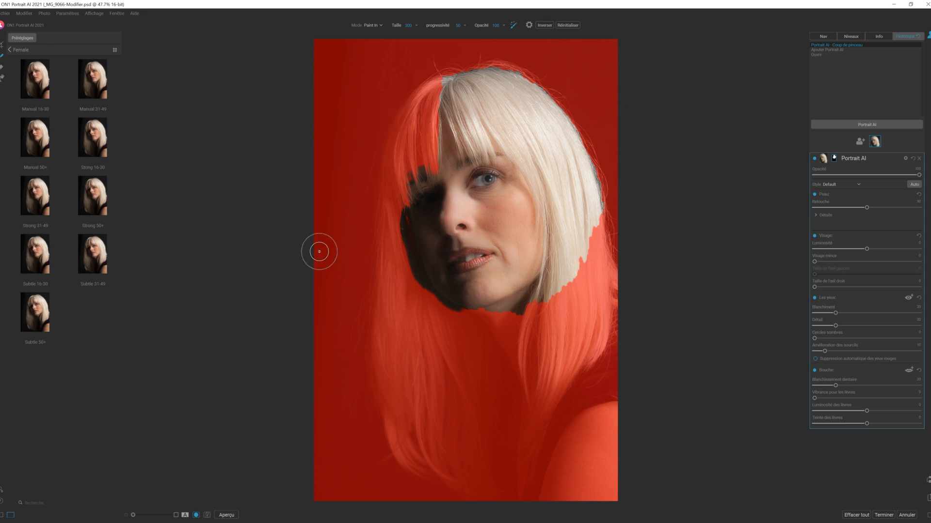
{"action": "left_click", "coordinate": [196, 516]}
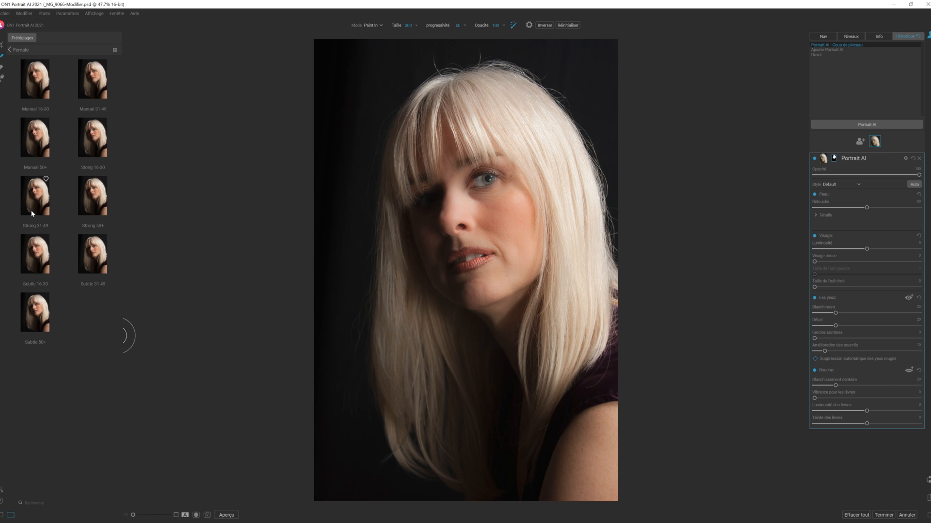
{"action": "left_click", "coordinate": [2, 78]}
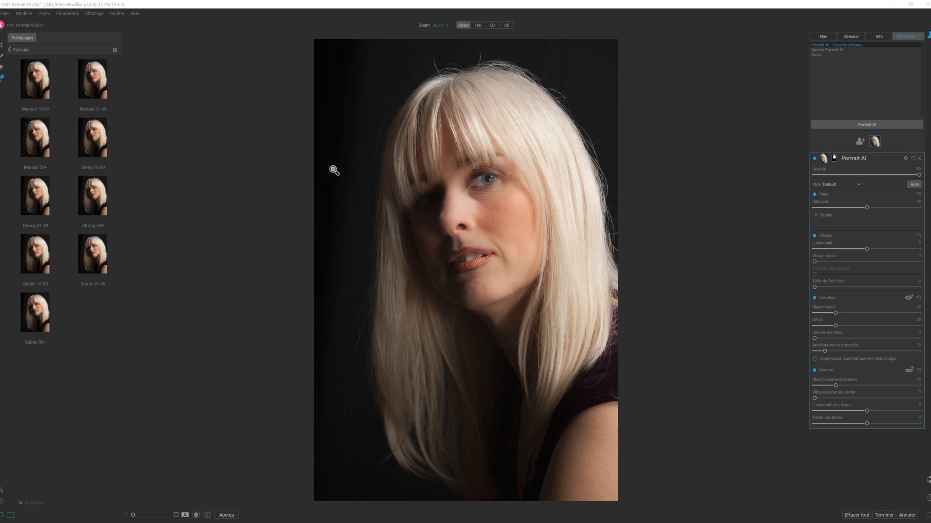
{"action": "left_click", "coordinate": [1, 70]}
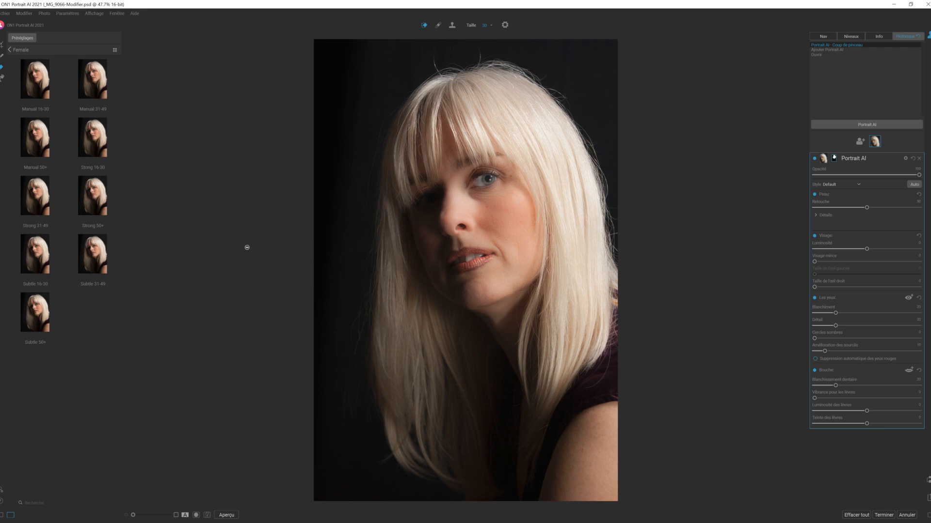
{"action": "left_click", "coordinate": [2, 77]}
- Expand the skin details, then set blemish reduction to about 33 and overall skin retouching to about 60
{"action": "left_click", "coordinate": [816, 215]}
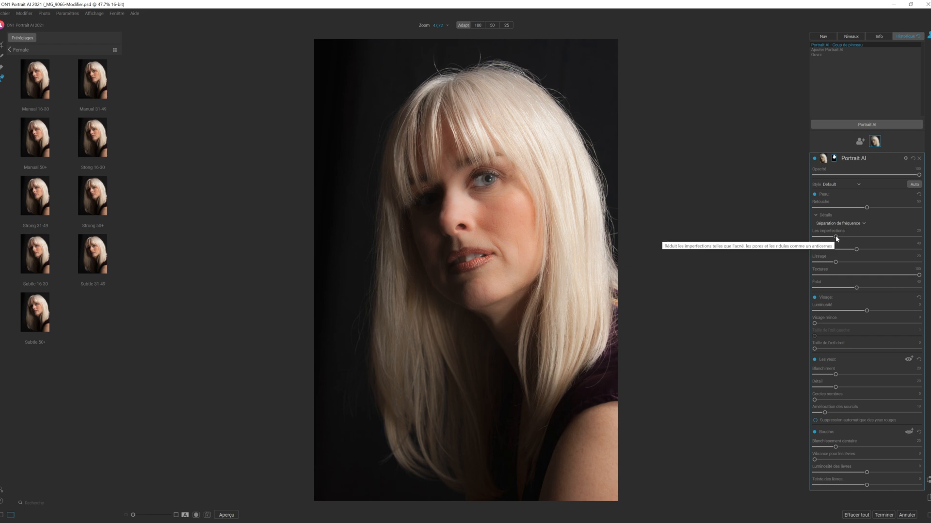
{"action": "left_click_drag", "start_coordinate": [836, 238], "coordinate": [848, 235]}
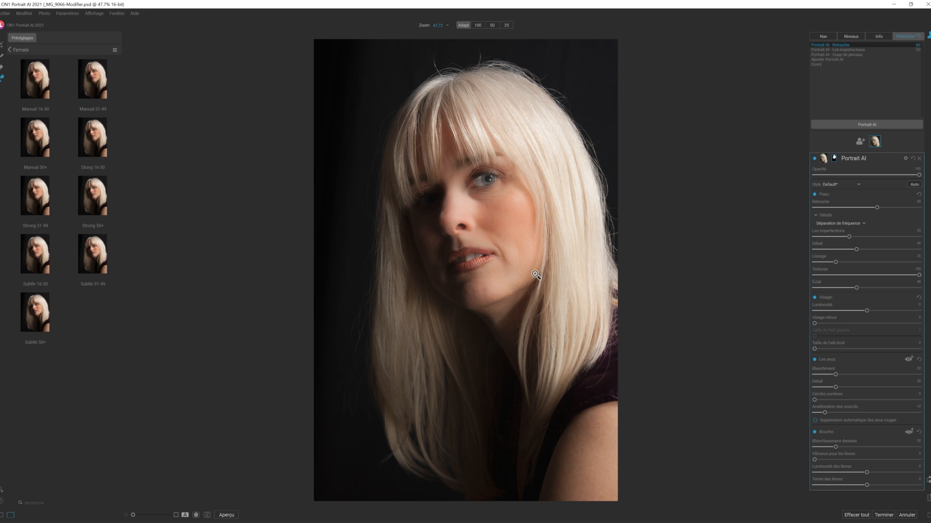
{"action": "left_click", "coordinate": [849, 239]}
- Adjust the skin by setting detail and smoothing to about 39 each and shine to about 43
{"action": "mouse_move", "coordinate": [856, 251]}
{"action": "left_mouse_down"}
{"action": "mouse_move", "coordinate": [924, 253]}
{"action": "mouse_move", "coordinate": [855, 250]}
{"action": "left_mouse_up"}
{"action": "left_click_drag", "start_coordinate": [837, 263], "coordinate": [855, 264]}
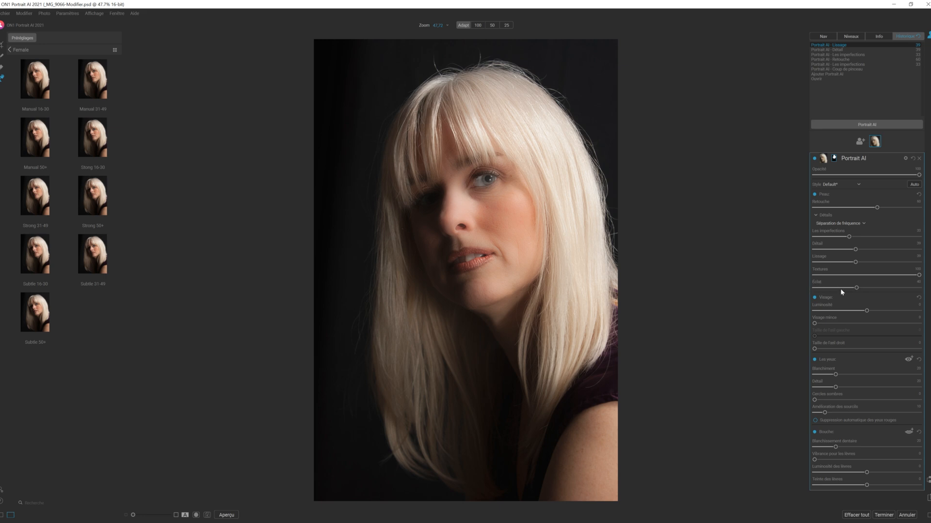
{"action": "mouse_move", "coordinate": [867, 289]}
{"action": "left_mouse_down"}
{"action": "mouse_move", "coordinate": [875, 291]}
{"action": "mouse_move", "coordinate": [842, 290]}
{"action": "mouse_move", "coordinate": [876, 290]}
{"action": "mouse_move", "coordinate": [860, 290]}
{"action": "left_mouse_up"}
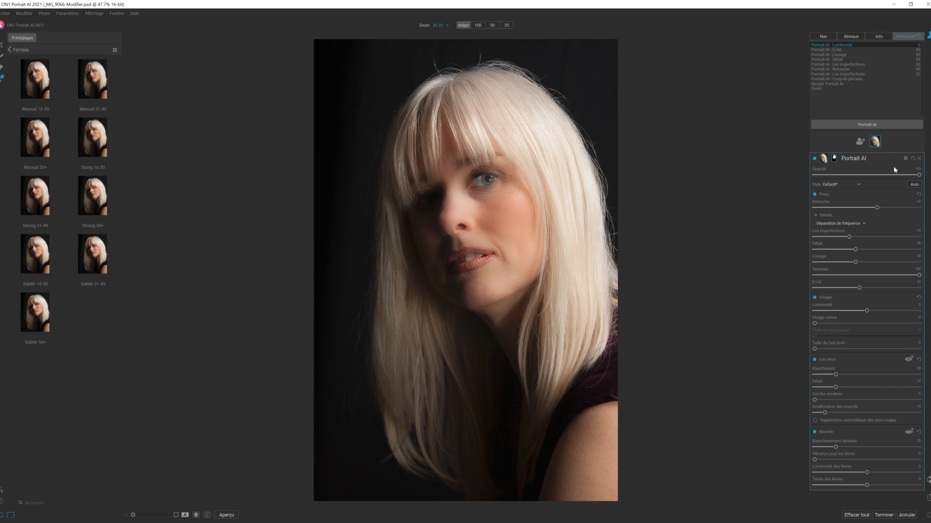
- Check the control points outlining the eye, then set eye whitening to about 36 and eye detail to about 27
{"action": "left_click", "coordinate": [908, 360]}
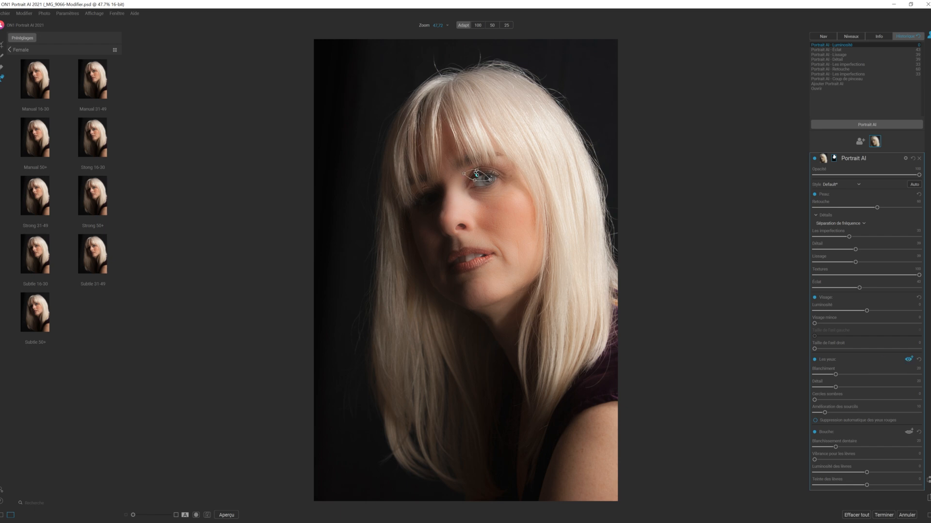
{"action": "left_click_drag", "start_coordinate": [477, 175], "coordinate": [497, 175]}
{"action": "mouse_move", "coordinate": [481, 175]}
{"action": "left_mouse_down"}
{"action": "mouse_move", "coordinate": [467, 185]}
{"action": "mouse_move", "coordinate": [485, 187]}
{"action": "left_mouse_up"}
{"action": "mouse_move", "coordinate": [507, 182]}
{"action": "left_click_drag", "start_coordinate": [862, 374], "coordinate": [842, 386]}
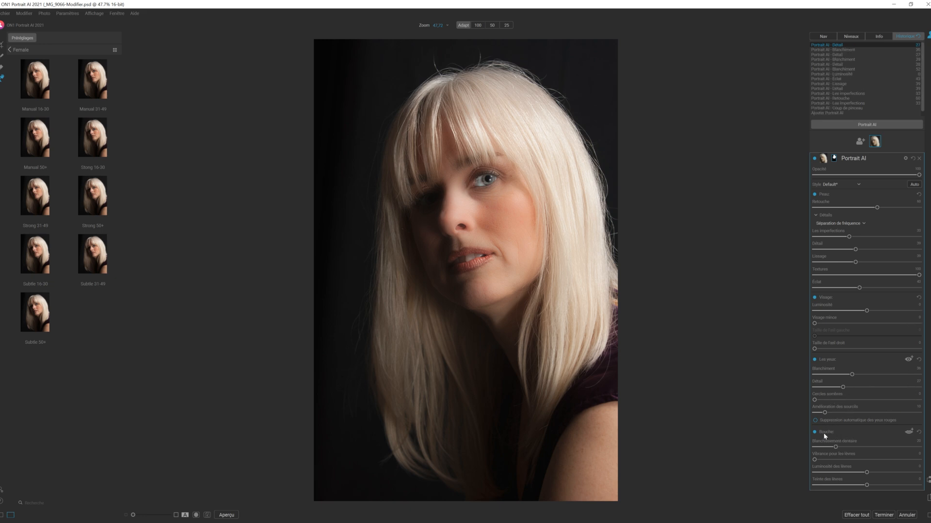
- Enhance the mouth by setting teeth whitening to about 57 and lip vibrance to about 23
{"action": "left_click_drag", "start_coordinate": [874, 450], "coordinate": [874, 448]}
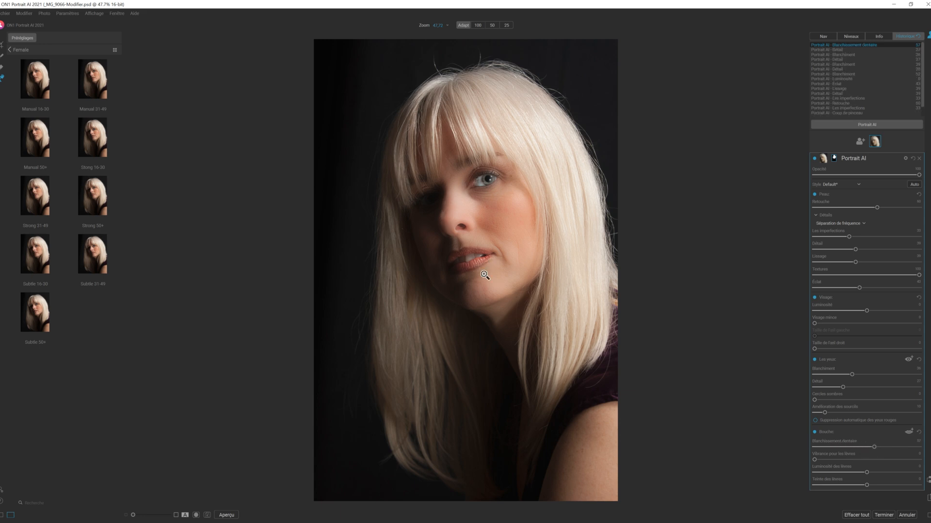
{"action": "left_click_drag", "start_coordinate": [815, 461], "coordinate": [832, 461]}
{"action": "left_click_drag", "start_coordinate": [838, 461], "coordinate": [838, 460]}
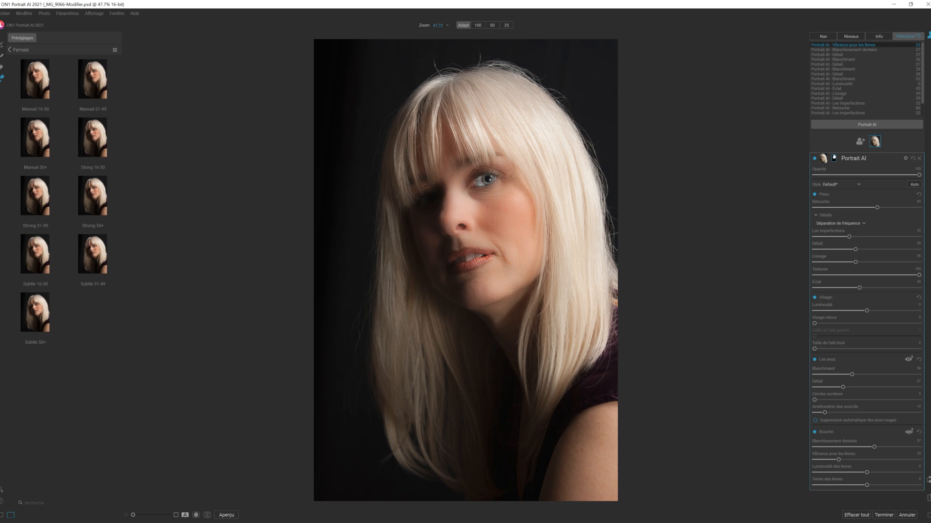
- Compare the finished portrait retouch with the original image
{"action": "left_click", "coordinate": [226, 516]}
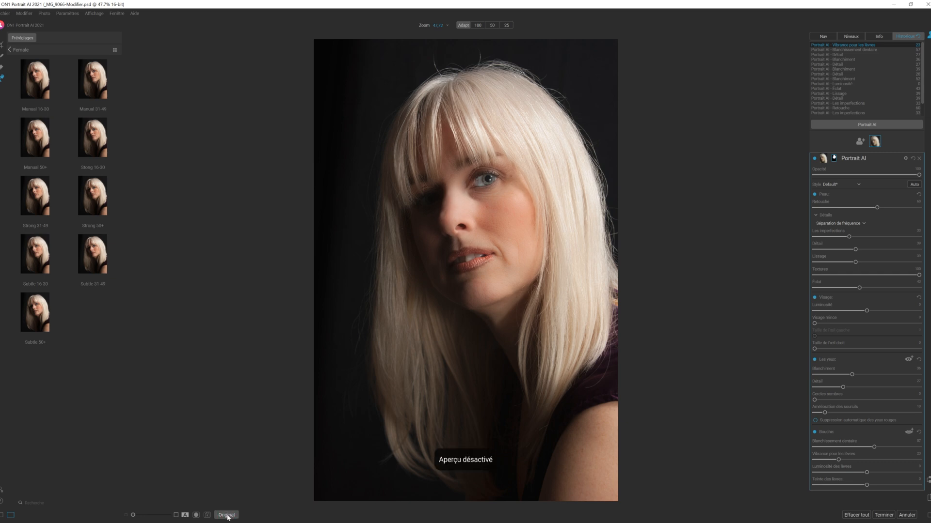
{"action": "left_click", "coordinate": [227, 515]}
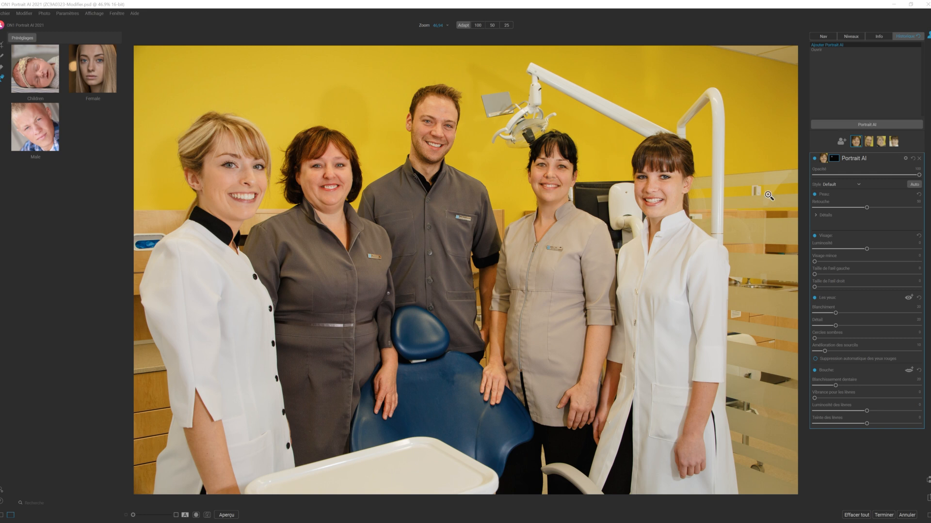
- Add a face to Portrait AI by framing the head of the dark-haired woman in the beige uniform
{"action": "left_click", "coordinate": [843, 142]}
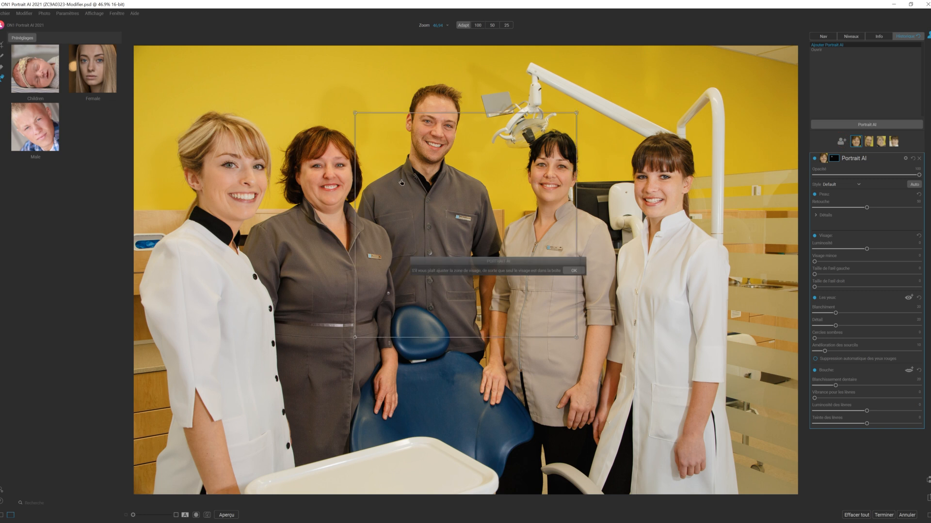
{"action": "left_click_drag", "start_coordinate": [354, 113], "coordinate": [480, 180]}
{"action": "left_click_drag", "start_coordinate": [507, 234], "coordinate": [538, 138]}
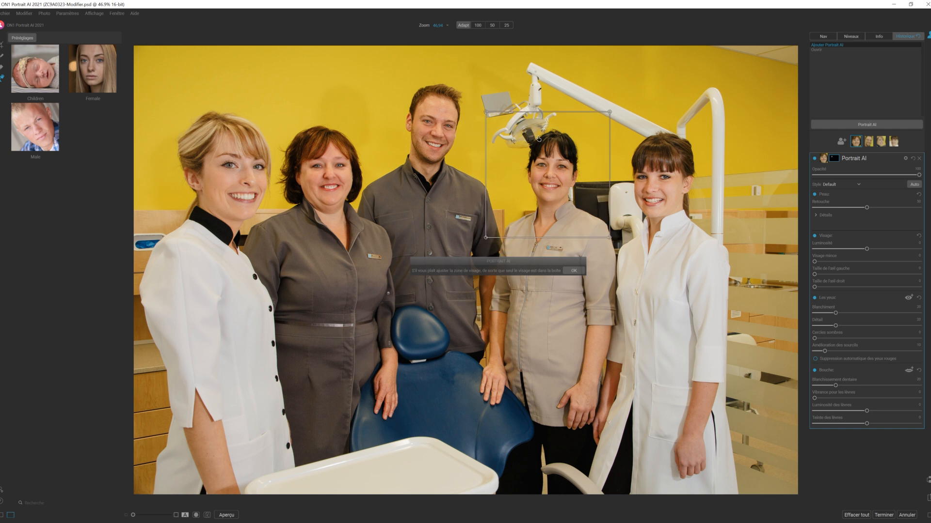
{"action": "left_click", "coordinate": [575, 271]}
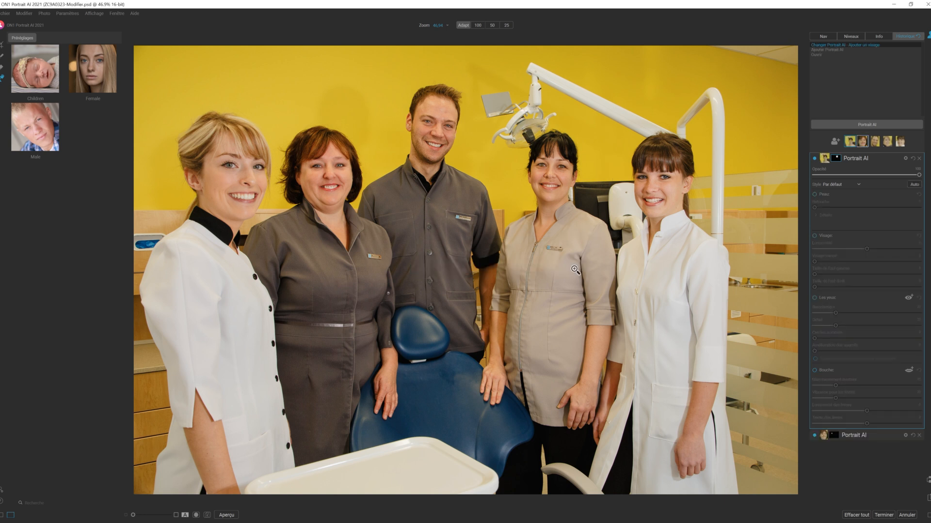